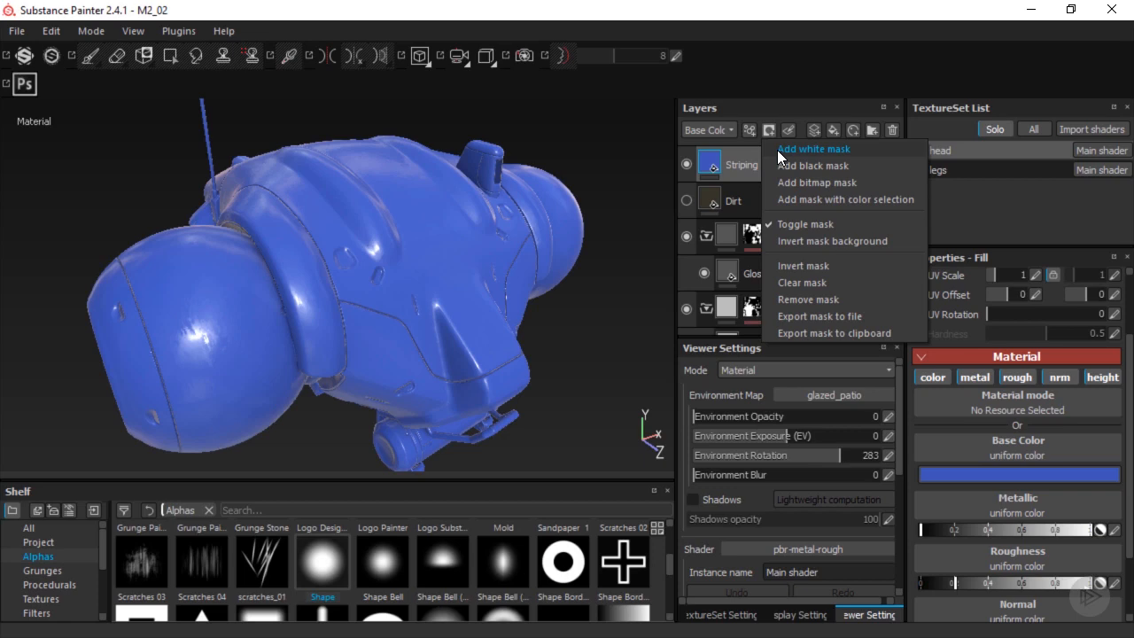
Add a white mask to the Striping layer, paint a black stroke on the front of the hull, and display the mask alone.
{"action": "left_click", "coordinate": [779, 152]}
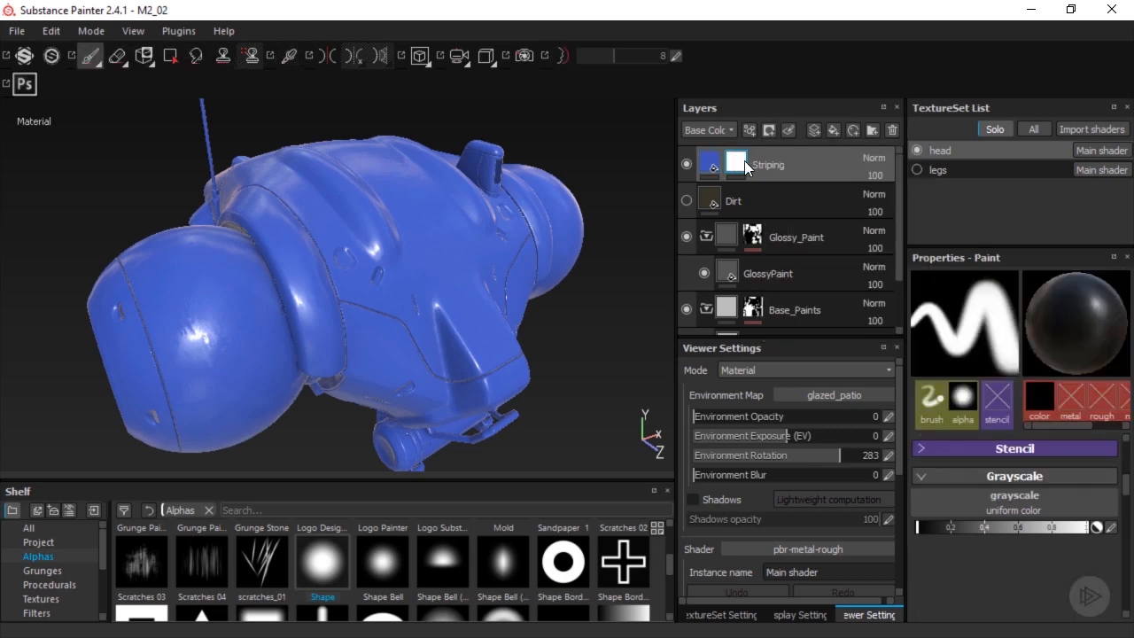
{"action": "mouse_move", "coordinate": [744, 169]}
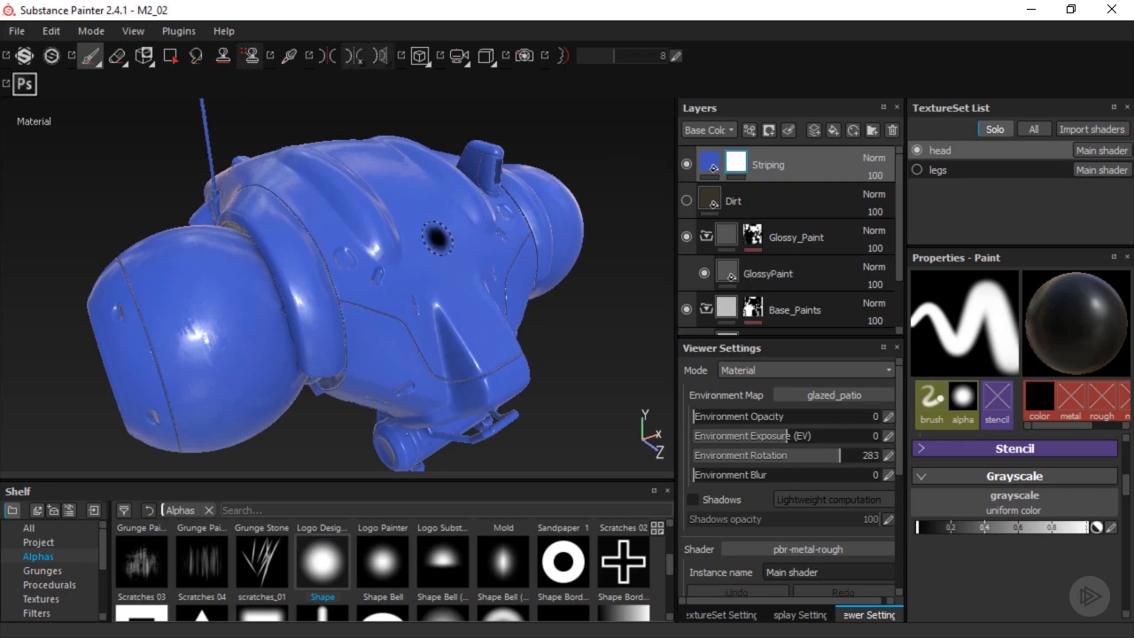
{"action": "mouse_move", "coordinate": [431, 236]}
{"action": "left_mouse_down"}
{"action": "mouse_move", "coordinate": [456, 293]}
{"action": "mouse_move", "coordinate": [443, 310]}
{"action": "mouse_move", "coordinate": [446, 223]}
{"action": "left_mouse_up"}
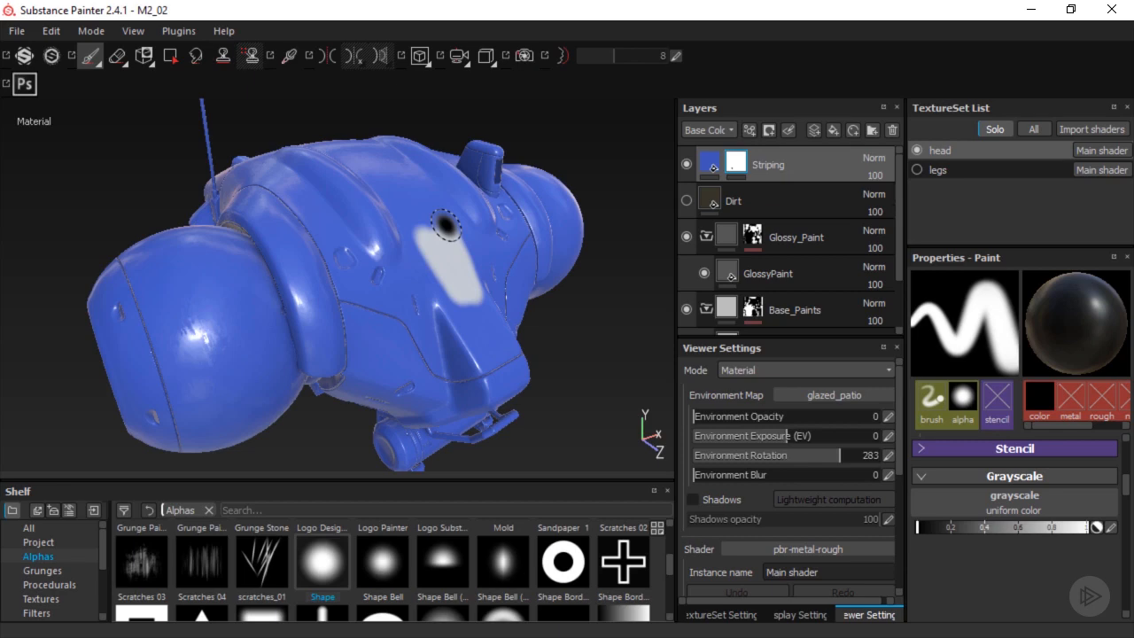
{"action": "left_click", "coordinate": [741, 165], "text": "alt"}
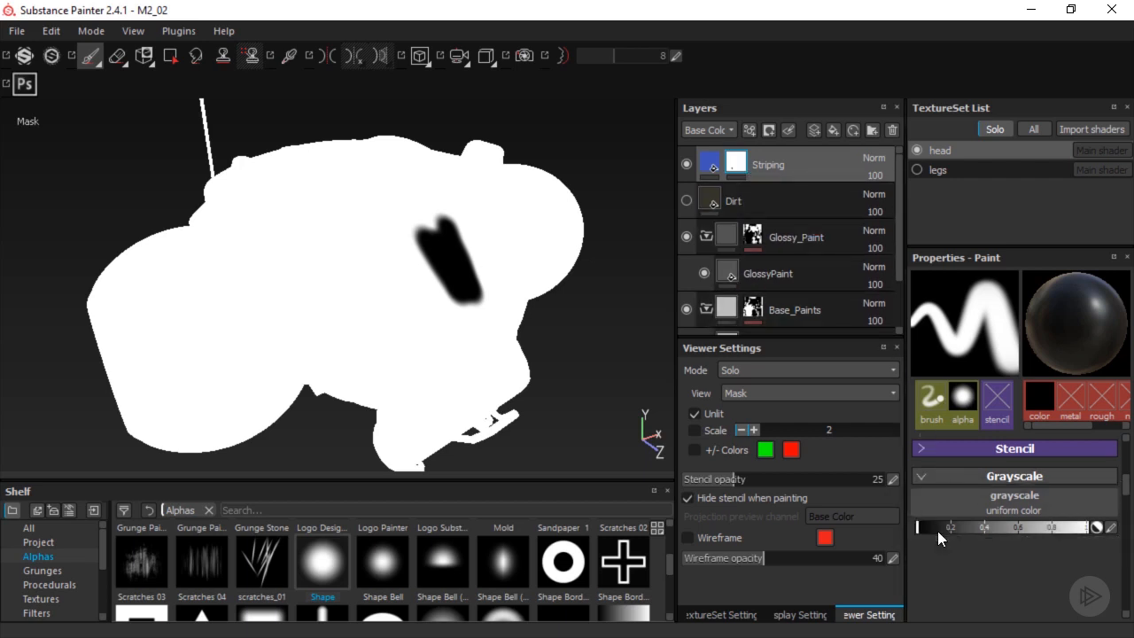
Set the brush grayscale to white, paint over the black stroke in the mask, and return to the material view.
{"action": "left_click_drag", "start_coordinate": [920, 528], "coordinate": [1098, 531]}
{"action": "mouse_move", "coordinate": [496, 298]}
{"action": "left_mouse_down"}
{"action": "mouse_move", "coordinate": [463, 296]}
{"action": "mouse_move", "coordinate": [470, 269]}
{"action": "mouse_move", "coordinate": [453, 271]}
{"action": "mouse_move", "coordinate": [422, 245]}
{"action": "mouse_move", "coordinate": [438, 222]}
{"action": "left_mouse_up"}
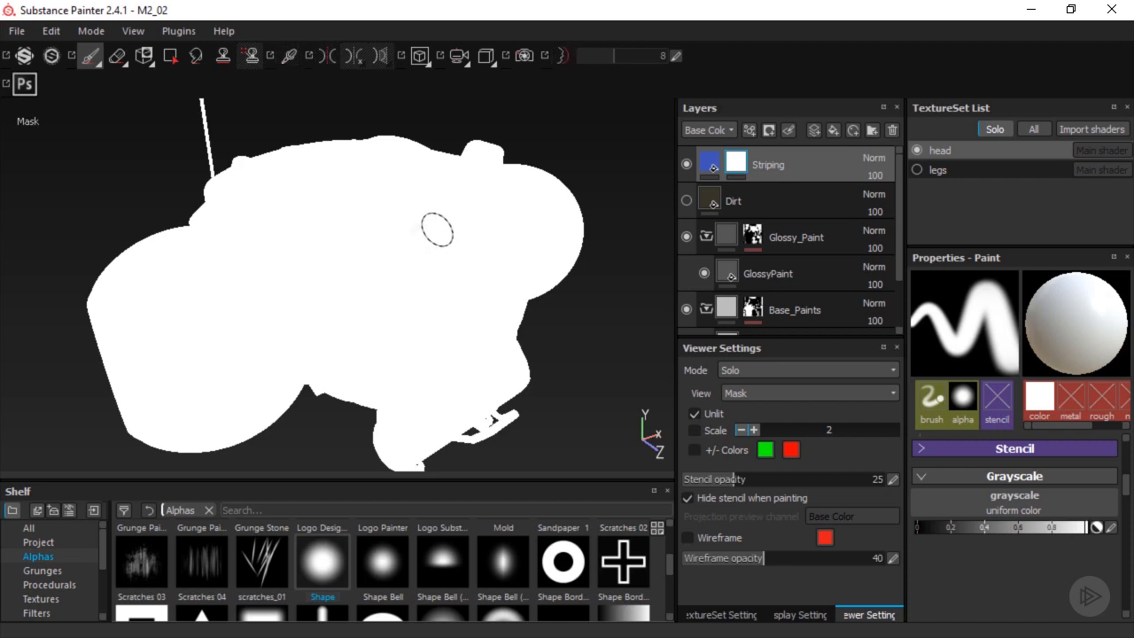
{"action": "key", "text": "m"}
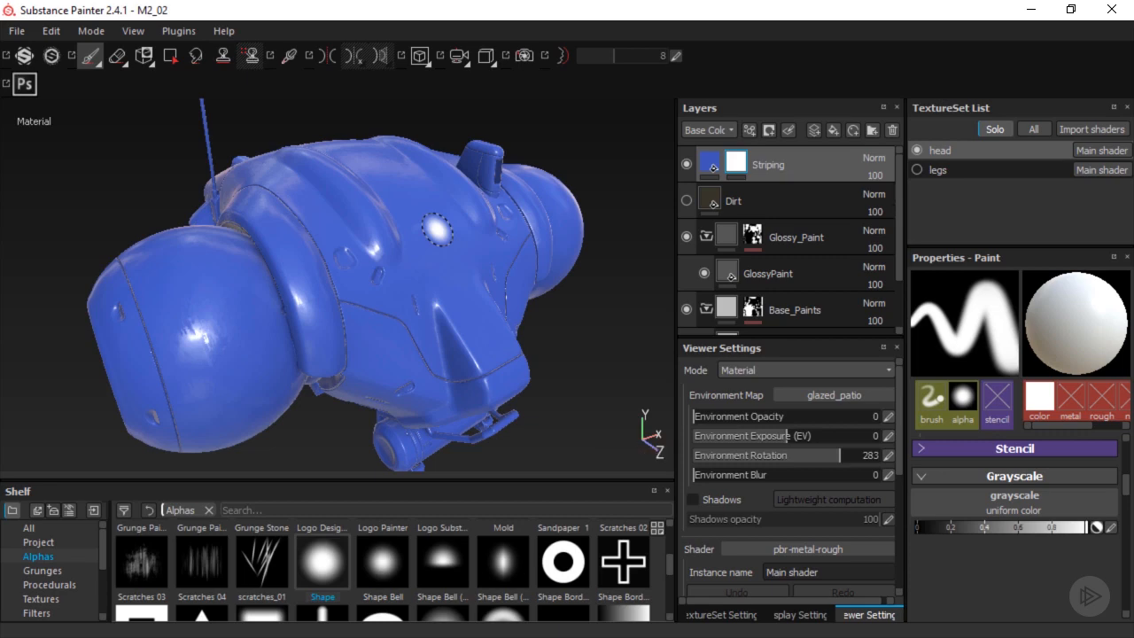
Paint a black patch in the Striping mask on the front of the hull and paint part of it back with white.
{"action": "left_click_drag", "start_coordinate": [1080, 528], "coordinate": [895, 532]}
{"action": "mouse_move", "coordinate": [409, 234]}
{"action": "left_mouse_down"}
{"action": "mouse_move", "coordinate": [437, 234]}
{"action": "mouse_move", "coordinate": [435, 254]}
{"action": "mouse_move", "coordinate": [478, 257]}
{"action": "left_mouse_up"}
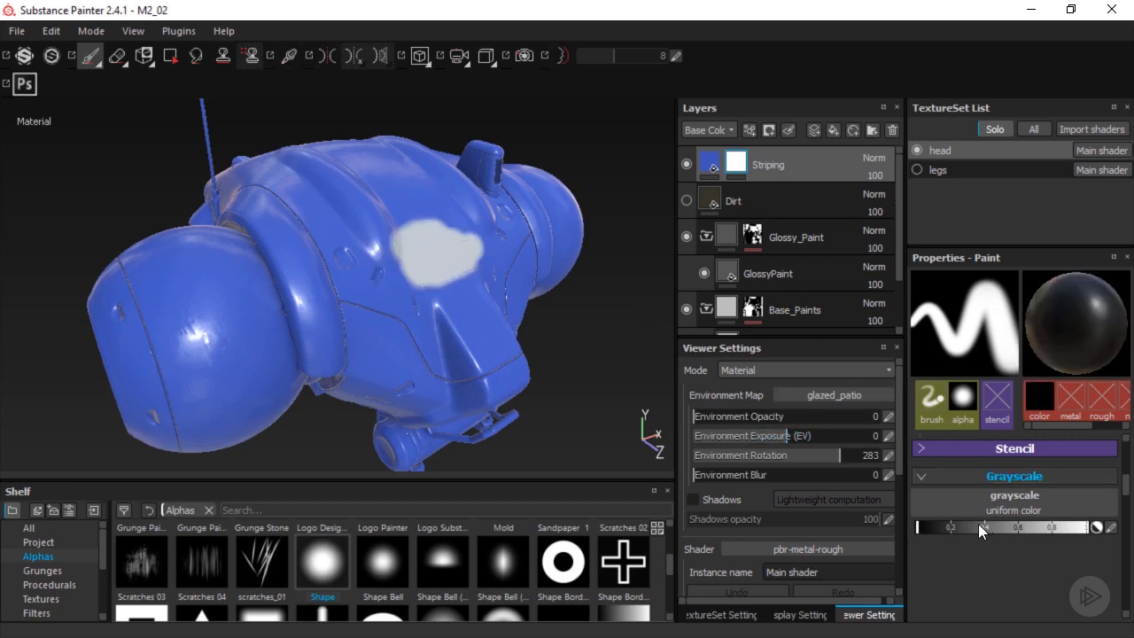
{"action": "left_click_drag", "start_coordinate": [918, 526], "coordinate": [1109, 537]}
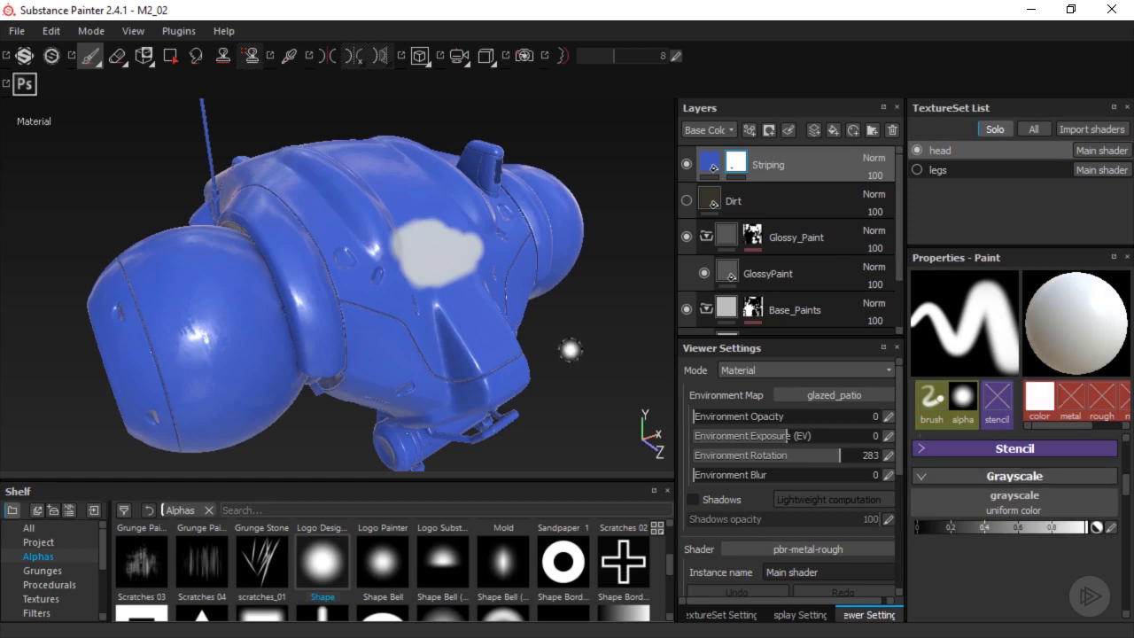
{"action": "mouse_move", "coordinate": [425, 296]}
{"action": "left_mouse_down"}
{"action": "mouse_move", "coordinate": [465, 286]}
{"action": "mouse_move", "coordinate": [416, 285]}
{"action": "mouse_move", "coordinate": [481, 254]}
{"action": "mouse_move", "coordinate": [379, 312]}
{"action": "mouse_move", "coordinate": [487, 249]}
{"action": "left_mouse_up"}
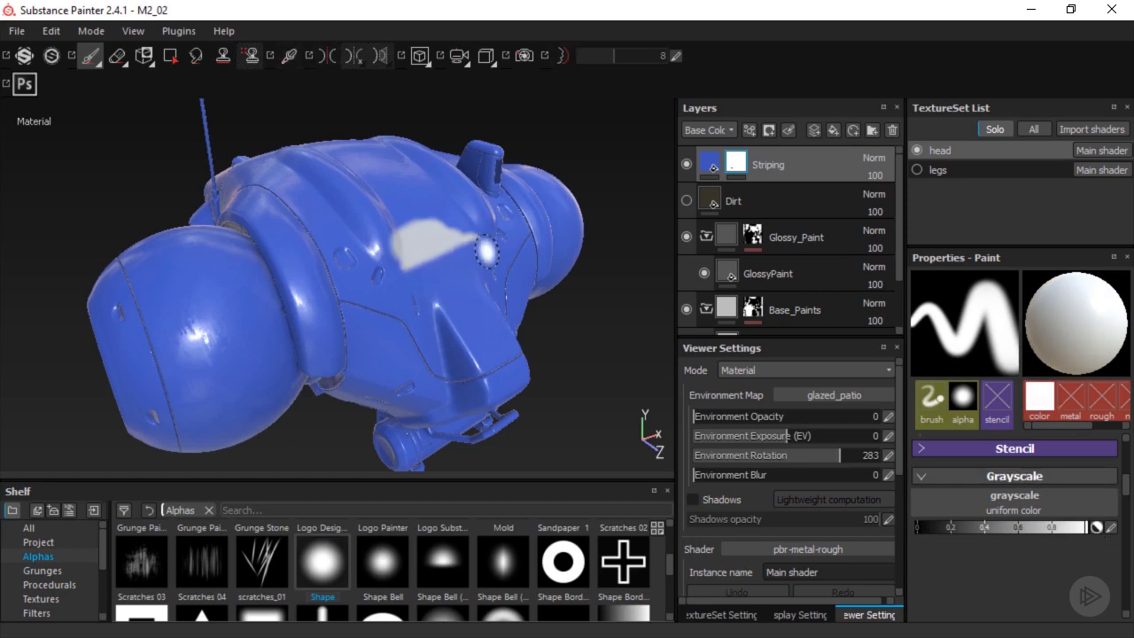
Swap the mask brush between black and white while painting over the patch on the hull.
{"action": "key", "text": "x"}
{"action": "mouse_move", "coordinate": [487, 252]}
{"action": "left_mouse_down"}
{"action": "mouse_move", "coordinate": [425, 278]}
{"action": "mouse_move", "coordinate": [457, 288]}
{"action": "mouse_move", "coordinate": [434, 311]}
{"action": "mouse_move", "coordinate": [485, 288]}
{"action": "mouse_move", "coordinate": [487, 267]}
{"action": "mouse_move", "coordinate": [443, 268]}
{"action": "mouse_move", "coordinate": [435, 294]}
{"action": "mouse_move", "coordinate": [421, 274]}
{"action": "mouse_move", "coordinate": [421, 221]}
{"action": "left_mouse_up"}
{"action": "key", "text": "x"}
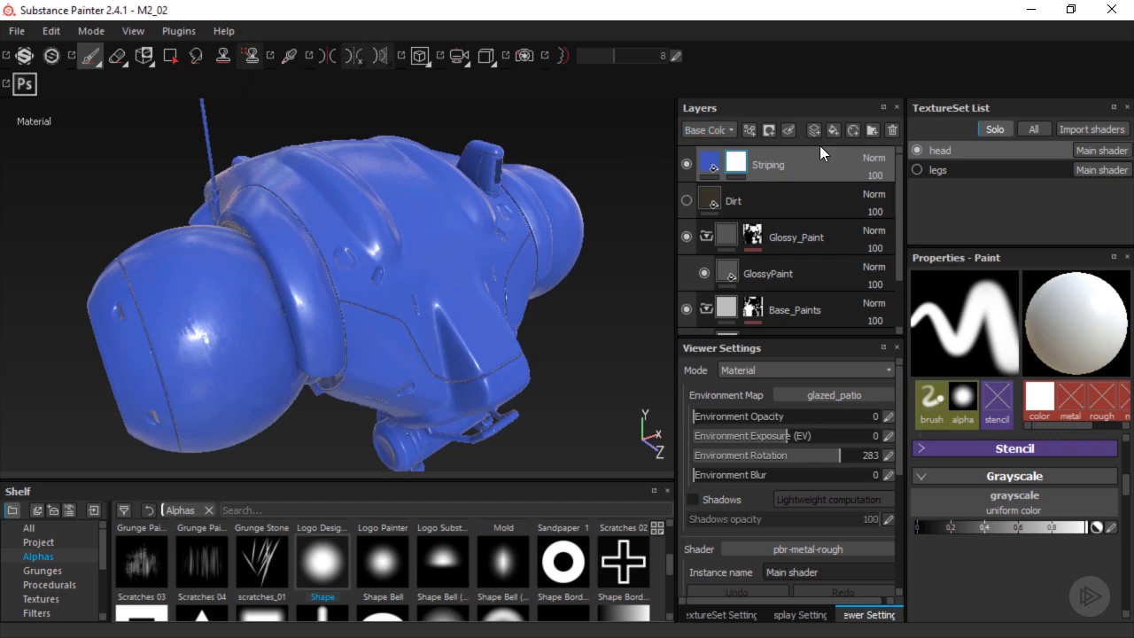
Remove the white mask from the Striping layer and add a black mask instead.
{"action": "right_click", "coordinate": [736, 167]}
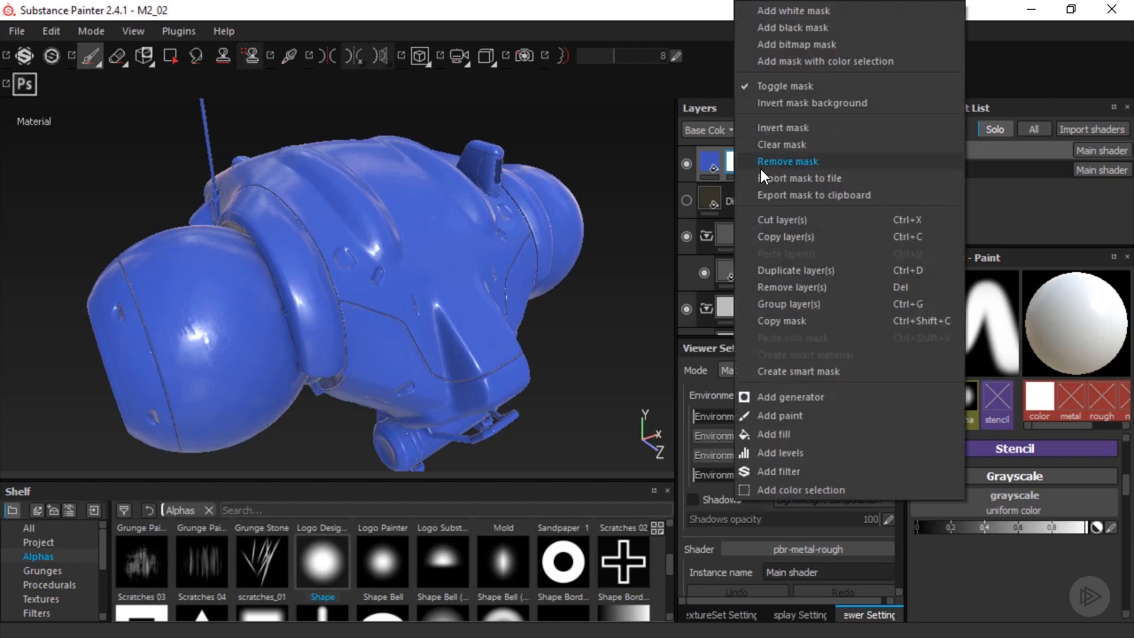
{"action": "left_click", "coordinate": [760, 169]}
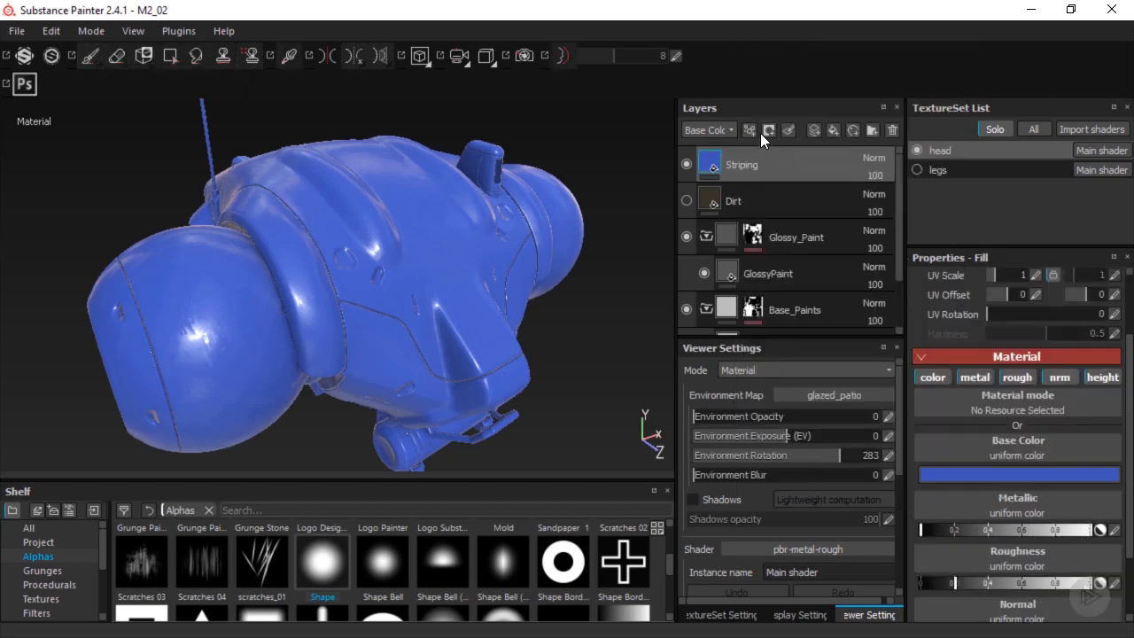
{"action": "left_click", "coordinate": [768, 131]}
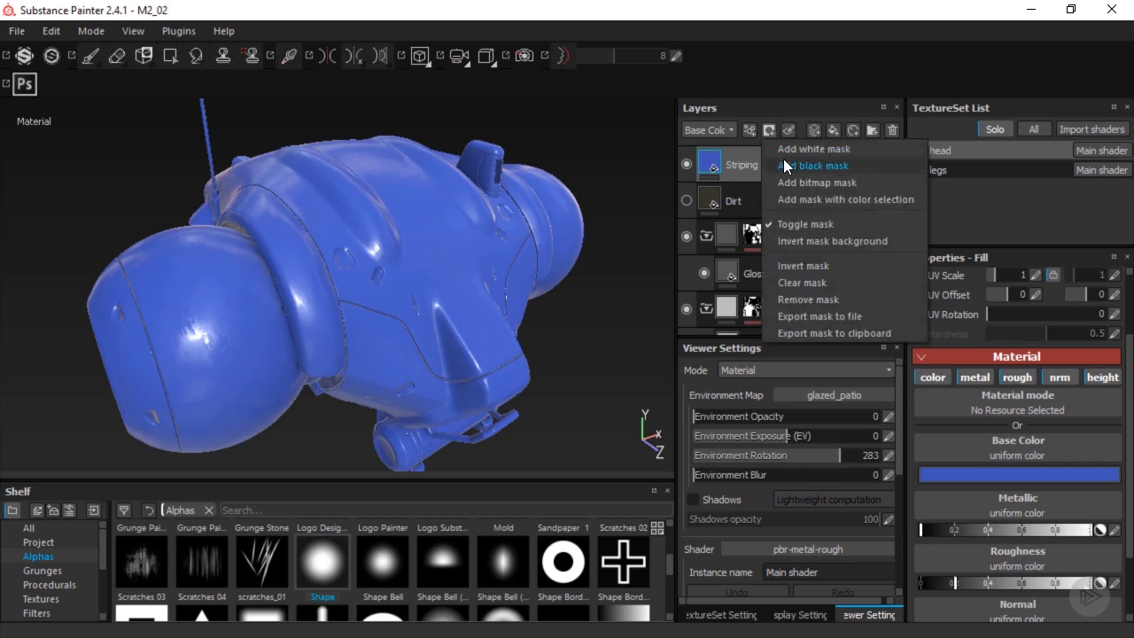
{"action": "left_click", "coordinate": [785, 166]}
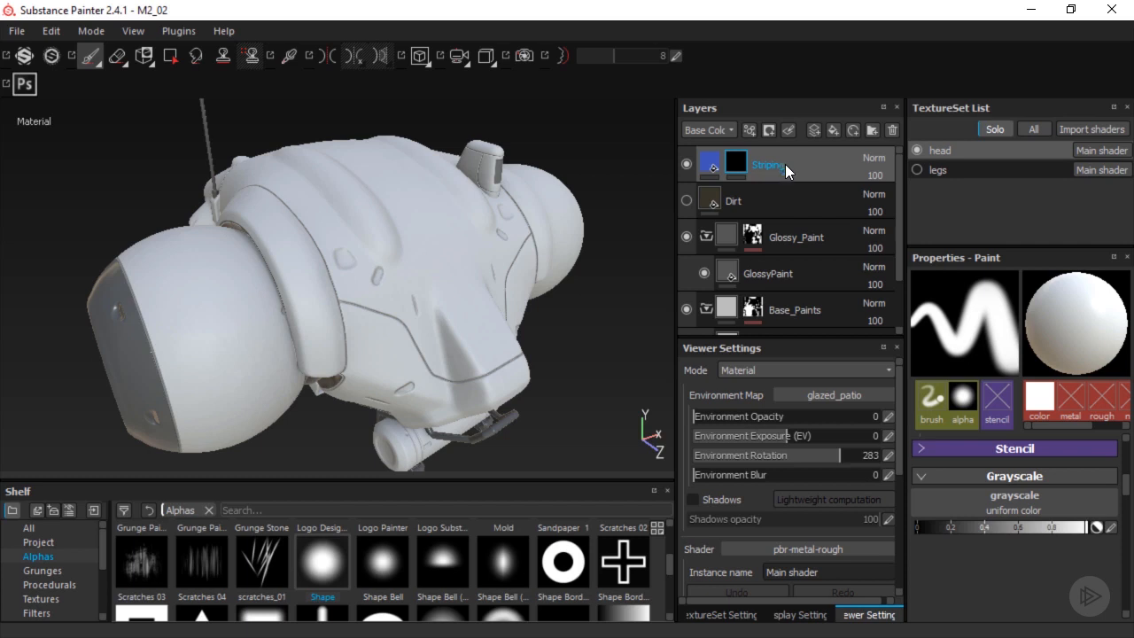
Set the brush alpha to Shape Border Circle.
{"action": "left_click", "coordinate": [965, 400]}
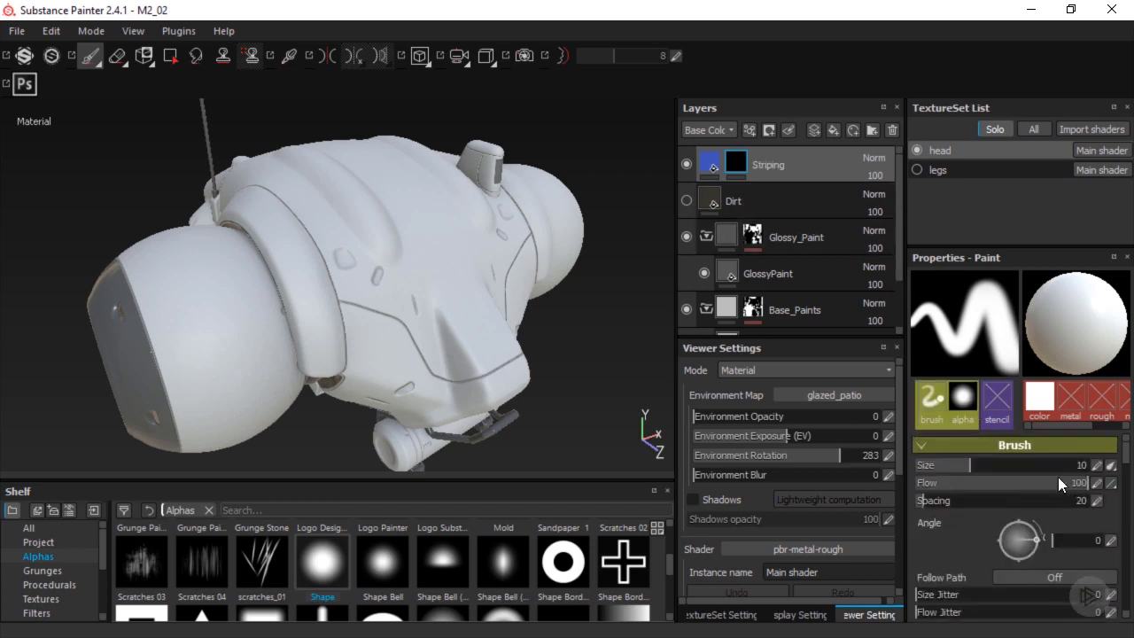
{"action": "mouse_move", "coordinate": [1126, 454]}
{"action": "left_mouse_down"}
{"action": "mouse_move", "coordinate": [1127, 474]}
{"action": "mouse_move", "coordinate": [1107, 481]}
{"action": "left_mouse_up"}
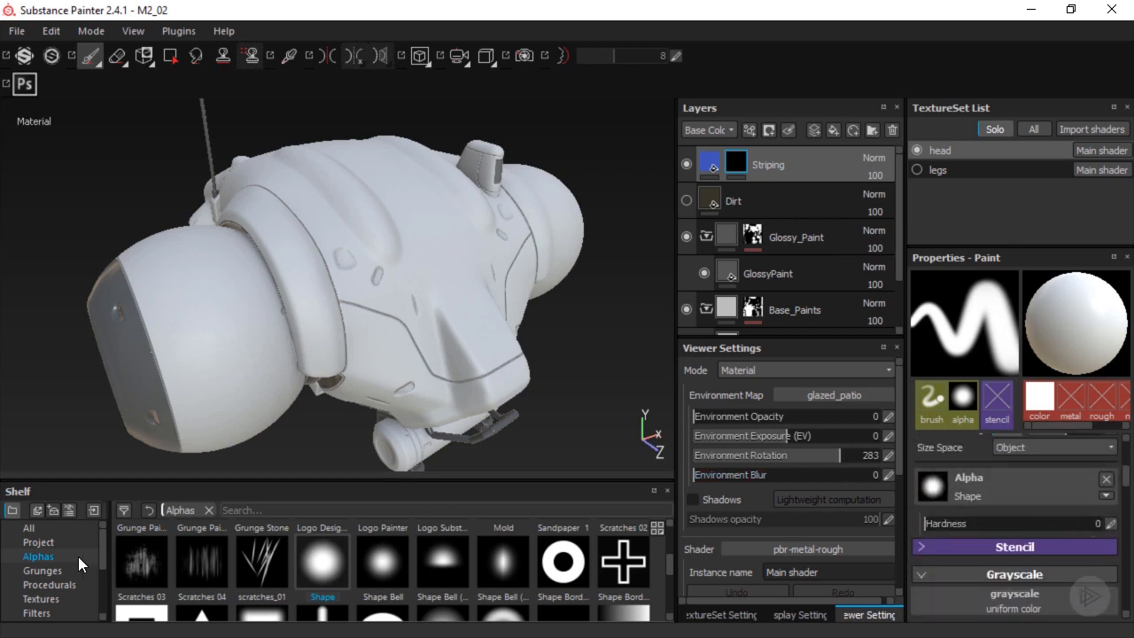
{"action": "left_click", "coordinate": [568, 574]}
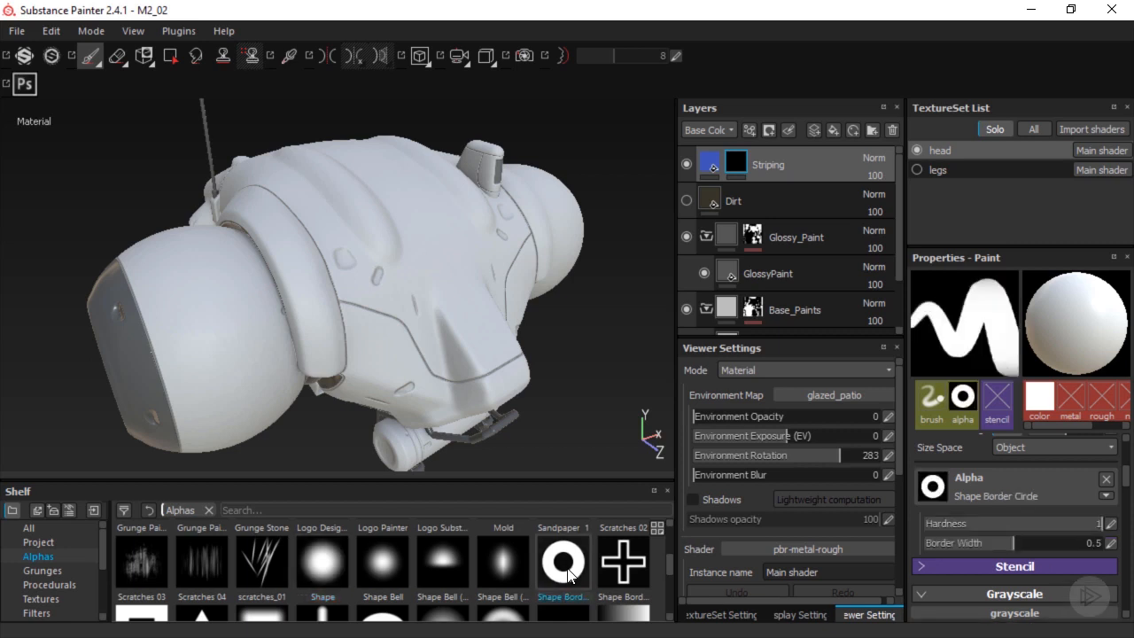
Switch to an orthographic side view of the head and enlarge the brush to cover the round end cap of the pod.
{"action": "left_click_drag", "start_coordinate": [330, 341], "coordinate": [476, 159], "text": "alt"}
{"action": "left_click", "coordinate": [491, 55]}
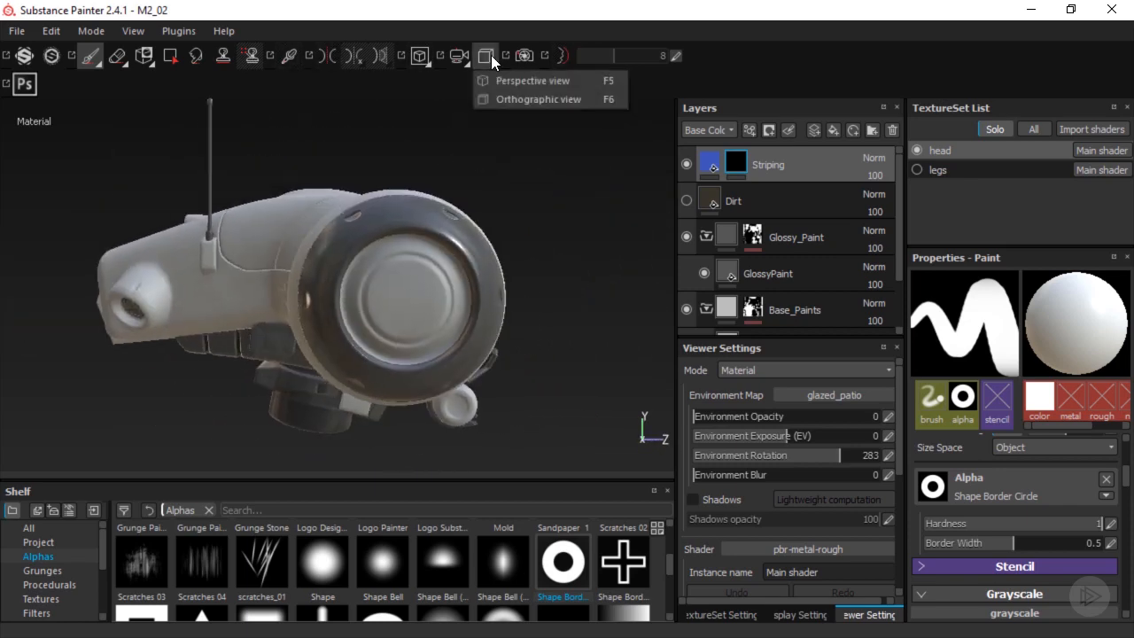
{"action": "left_click", "coordinate": [508, 99]}
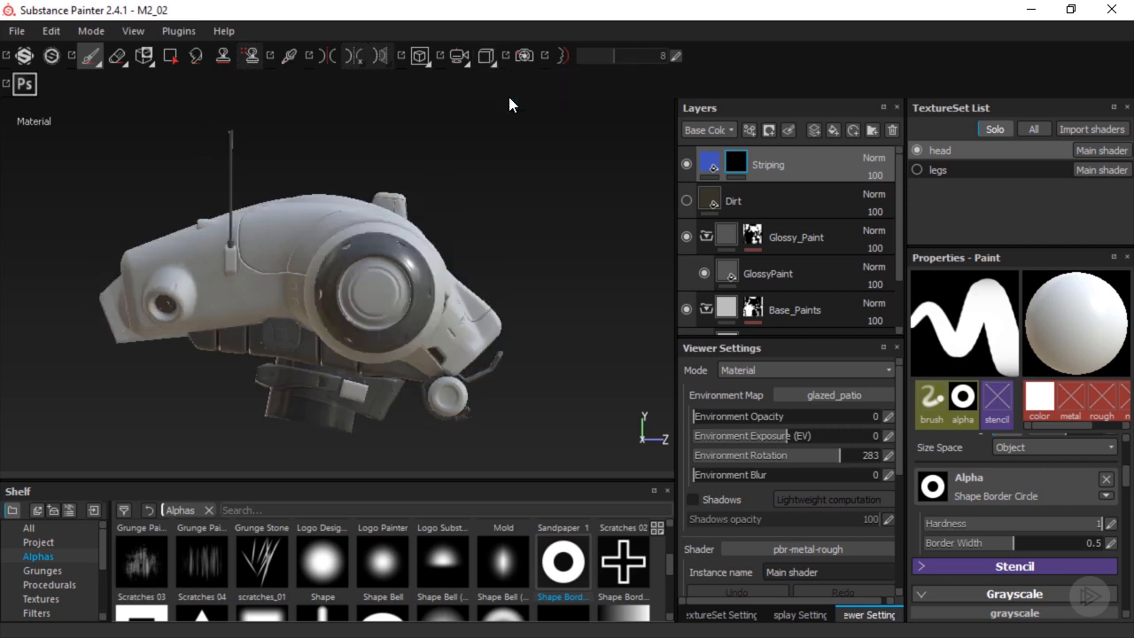
{"action": "right_click_drag", "start_coordinate": [372, 320], "coordinate": [445, 359], "text": "alt"}
{"action": "right_click_drag", "start_coordinate": [365, 285], "coordinate": [425, 285], "text": "ctrl"}
Stamp a ring on the near pod's end cap, check it from the front, and undo the stamp.
{"action": "mouse_move", "coordinate": [366, 284]}
{"action": "left_mouse_down", "text": "alt"}
{"action": "mouse_move", "coordinate": [540, 329]}
{"action": "mouse_move", "coordinate": [293, 324]}
{"action": "mouse_move", "coordinate": [408, 342]}
{"action": "left_mouse_up", "text": "alt"}
{"action": "right_click_drag", "start_coordinate": [407, 342], "coordinate": [416, 325], "text": "alt"}
{"action": "mouse_move", "coordinate": [416, 324]}
{"action": "left_mouse_down", "text": "alt"}
{"action": "mouse_move", "coordinate": [448, 309]}
{"action": "mouse_move", "coordinate": [505, 328]}
{"action": "left_mouse_up", "text": "alt"}
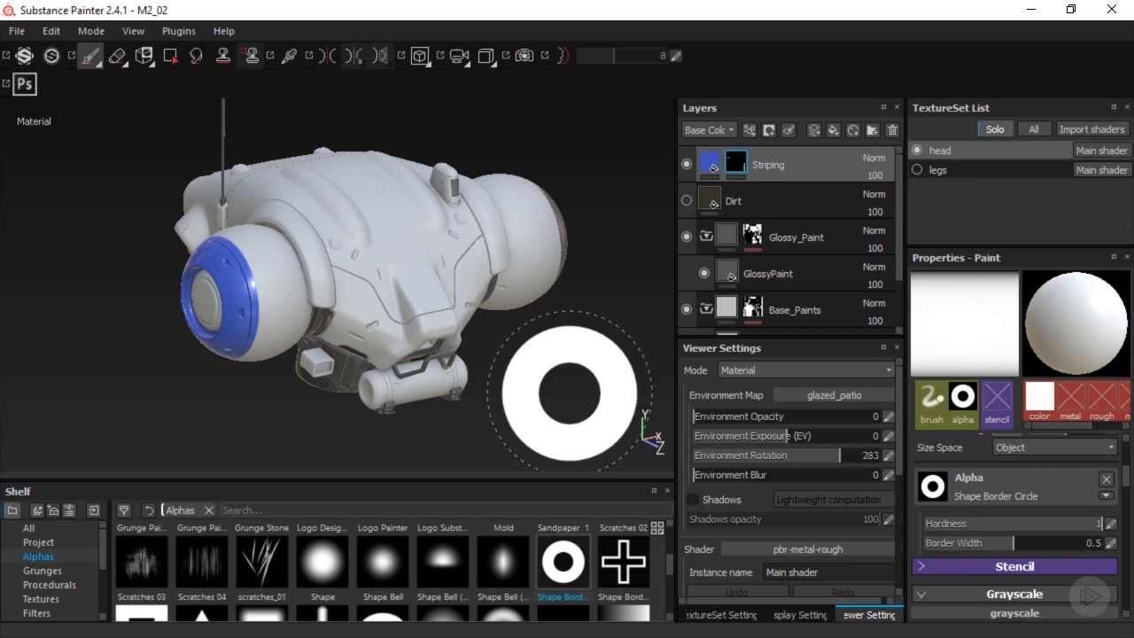
{"action": "key", "text": "ctrl+z"}
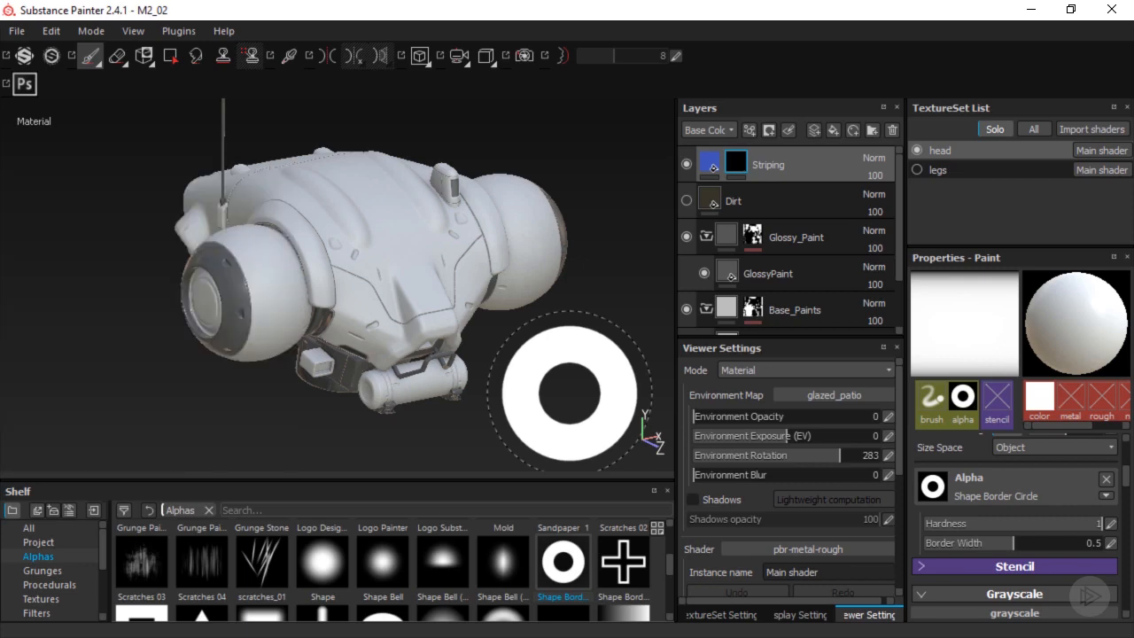
Enable symmetry, preview the Mirror Y and Mirror Z planes, and set the symmetry to Mirror X.
{"action": "left_click", "coordinate": [332, 56]}
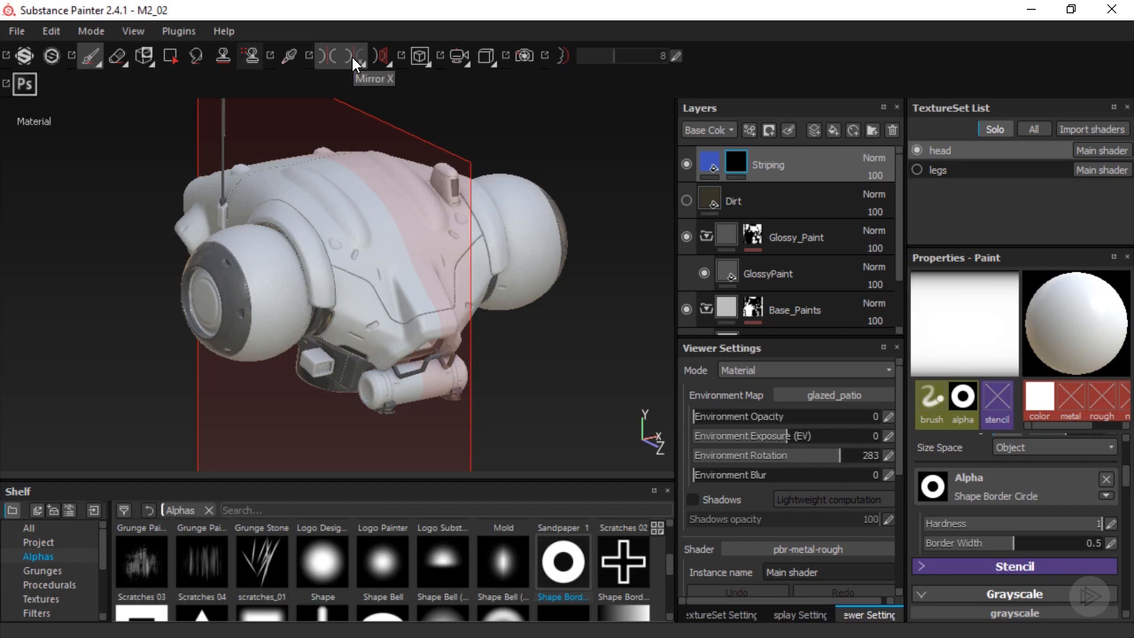
{"action": "left_click", "coordinate": [352, 56]}
{"action": "left_click", "coordinate": [357, 94]}
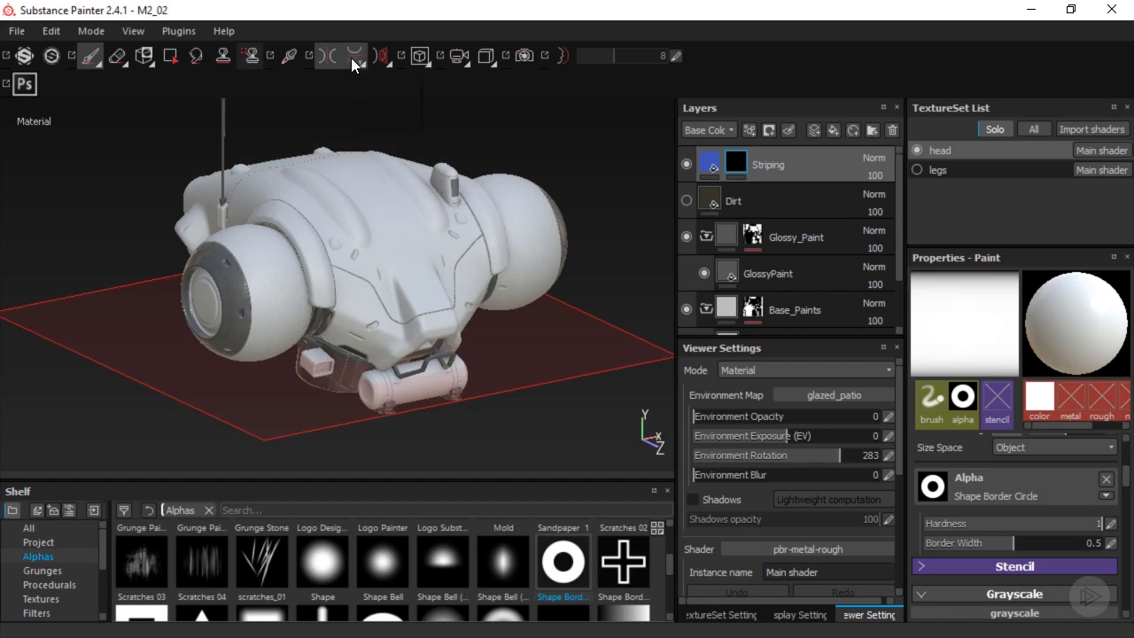
{"action": "left_click", "coordinate": [351, 57]}
{"action": "left_click", "coordinate": [358, 114]}
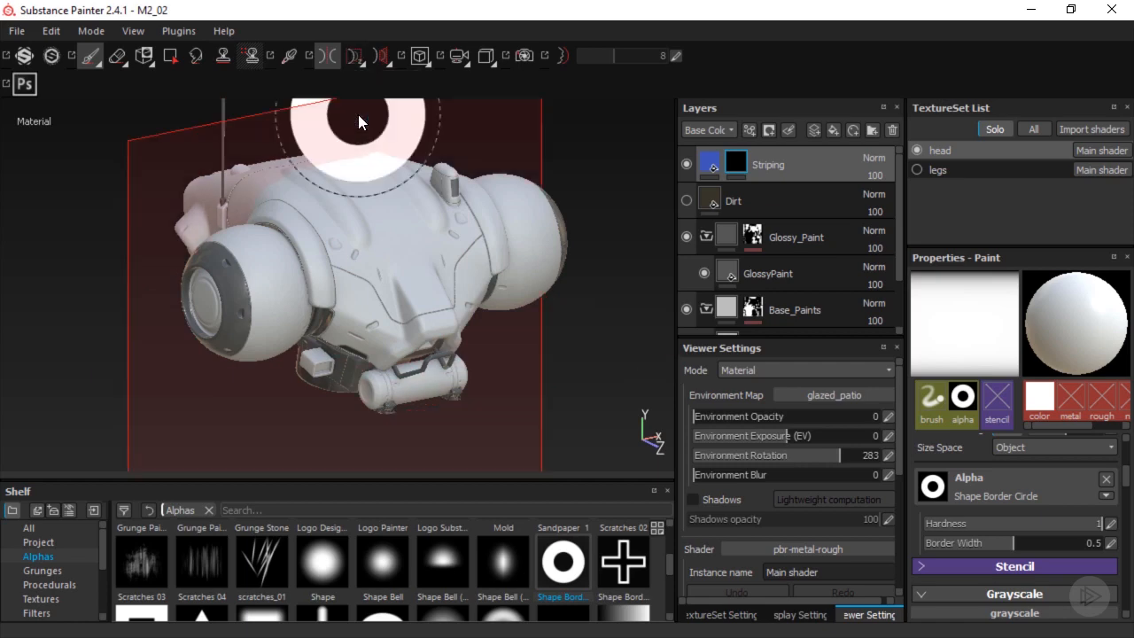
{"action": "left_click", "coordinate": [354, 58]}
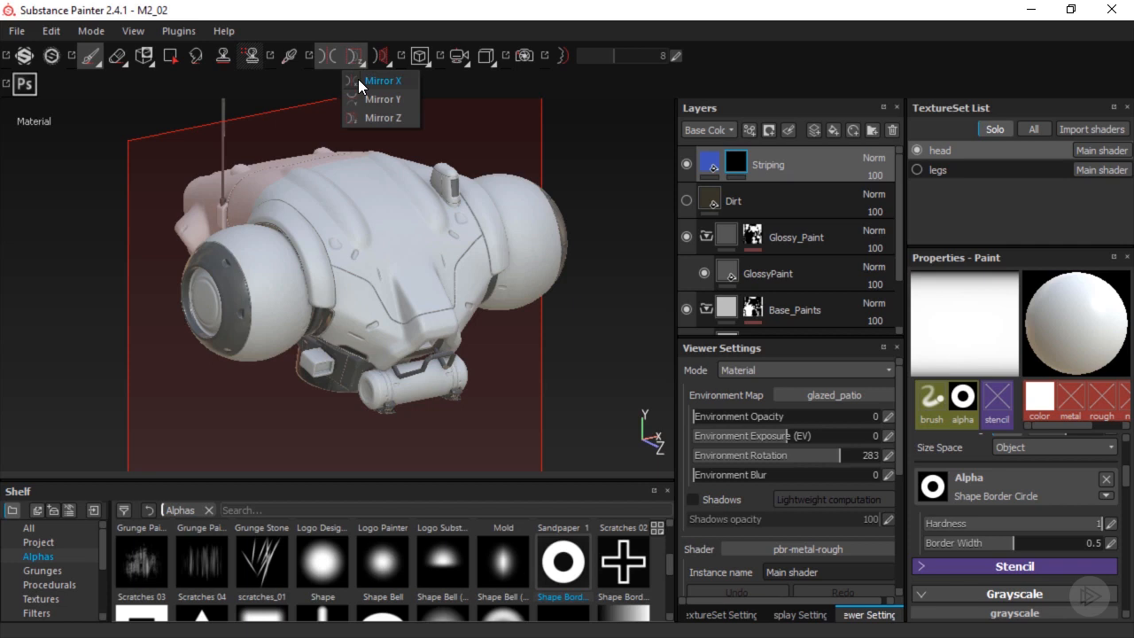
{"action": "left_click", "coordinate": [358, 80]}
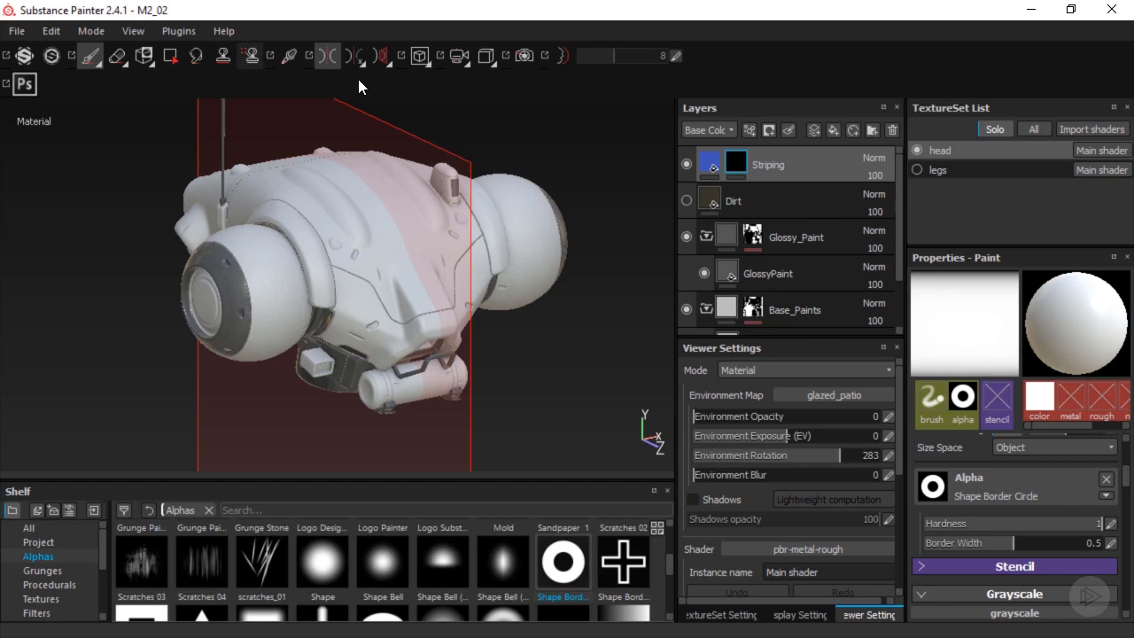
Stamp the mirrored ring on the pod end caps from the side view, check both sides, and undo the stamp.
{"action": "left_click_drag", "start_coordinate": [461, 278], "coordinate": [347, 278], "text": "alt+shift"}
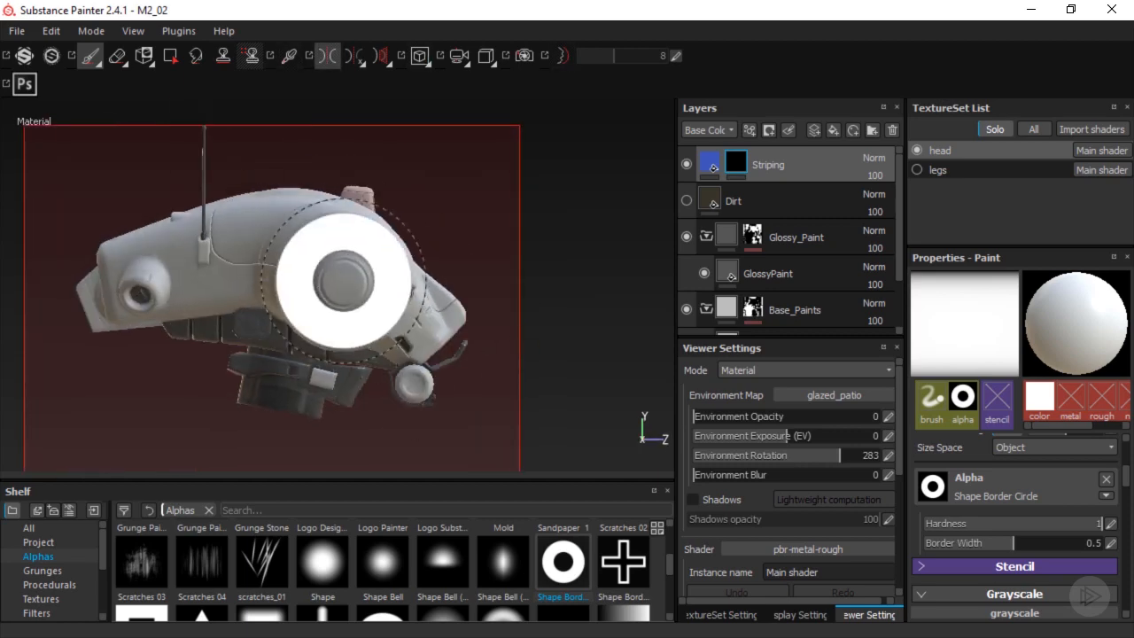
{"action": "left_click", "coordinate": [344, 281]}
{"action": "mouse_move", "coordinate": [390, 351]}
{"action": "left_mouse_down", "text": "alt"}
{"action": "mouse_move", "coordinate": [336, 355]}
{"action": "mouse_move", "coordinate": [399, 348]}
{"action": "left_mouse_up", "text": "alt"}
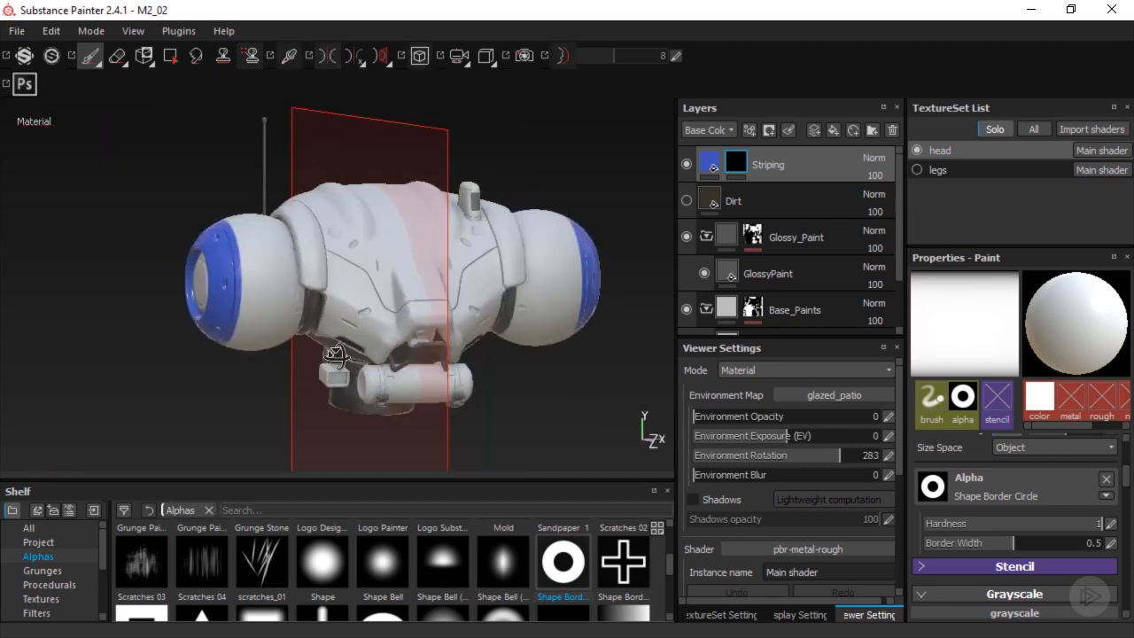
{"action": "key", "text": "ctrl+z"}
Adjust the brush size and stamp the ring centred on the pod's end cap, mirrored onto the opposite pod.
{"action": "key", "text": "bracketleft"}
{"action": "left_click", "coordinate": [349, 282]}
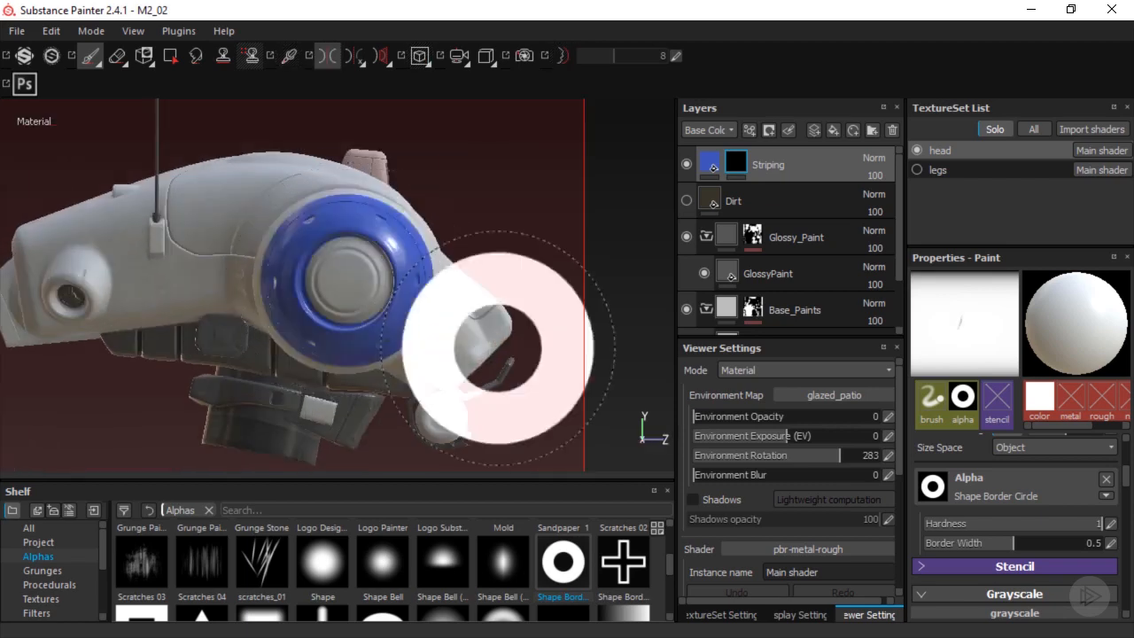
{"action": "left_click_drag", "start_coordinate": [506, 347], "coordinate": [348, 330], "text": "alt"}
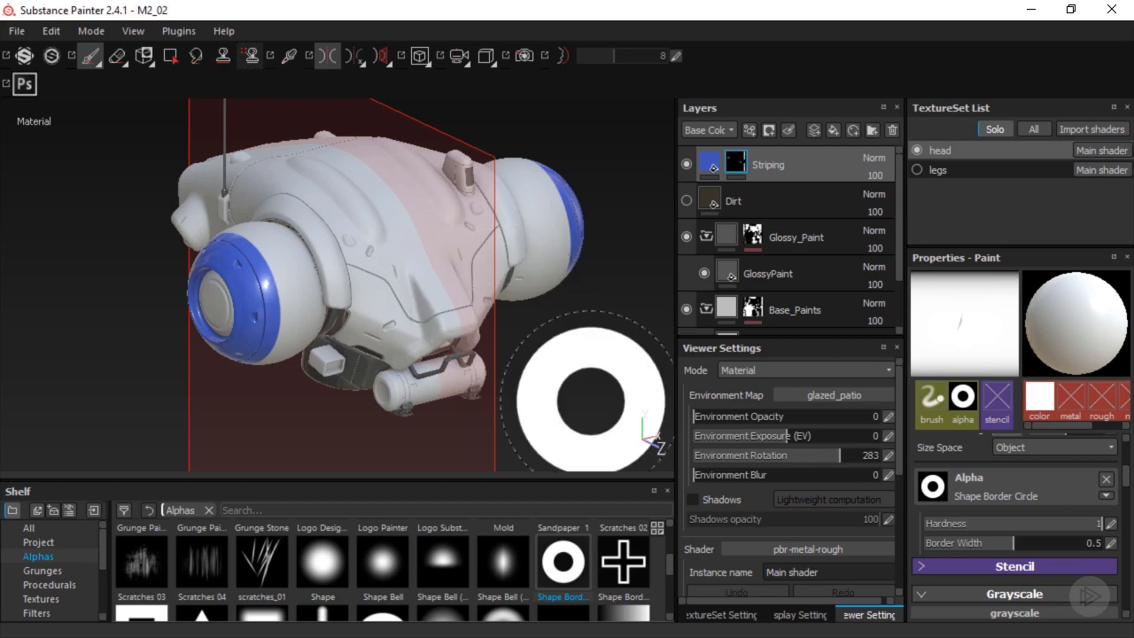
Turn off symmetry and switch the viewport back to perspective view.
{"action": "left_click", "coordinate": [326, 56]}
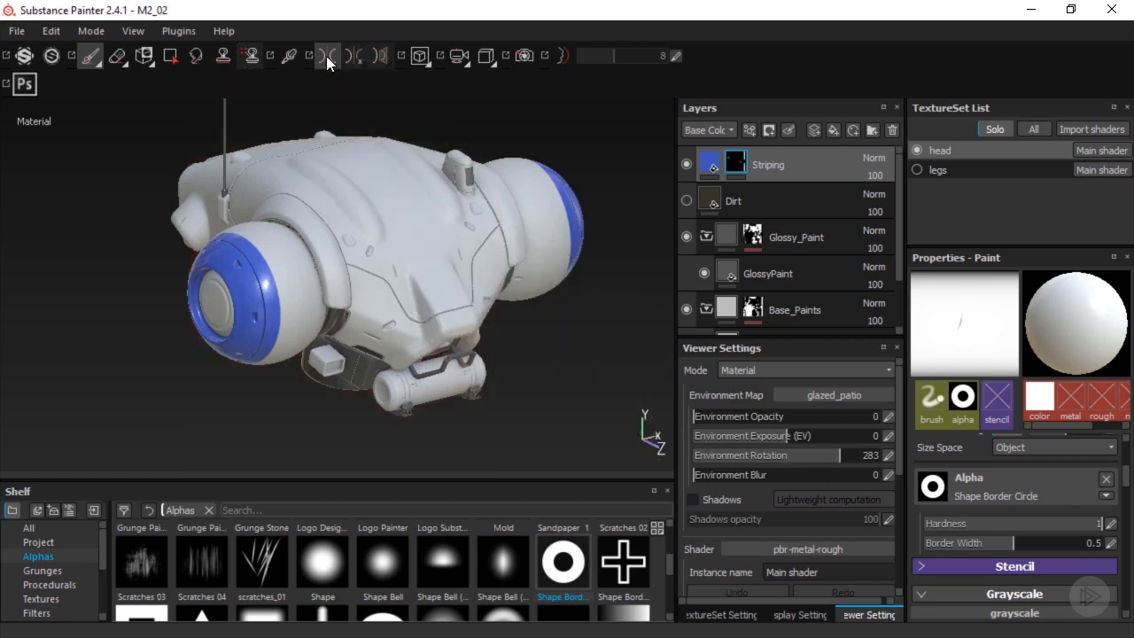
{"action": "left_click", "coordinate": [489, 58]}
{"action": "left_click", "coordinate": [503, 87]}
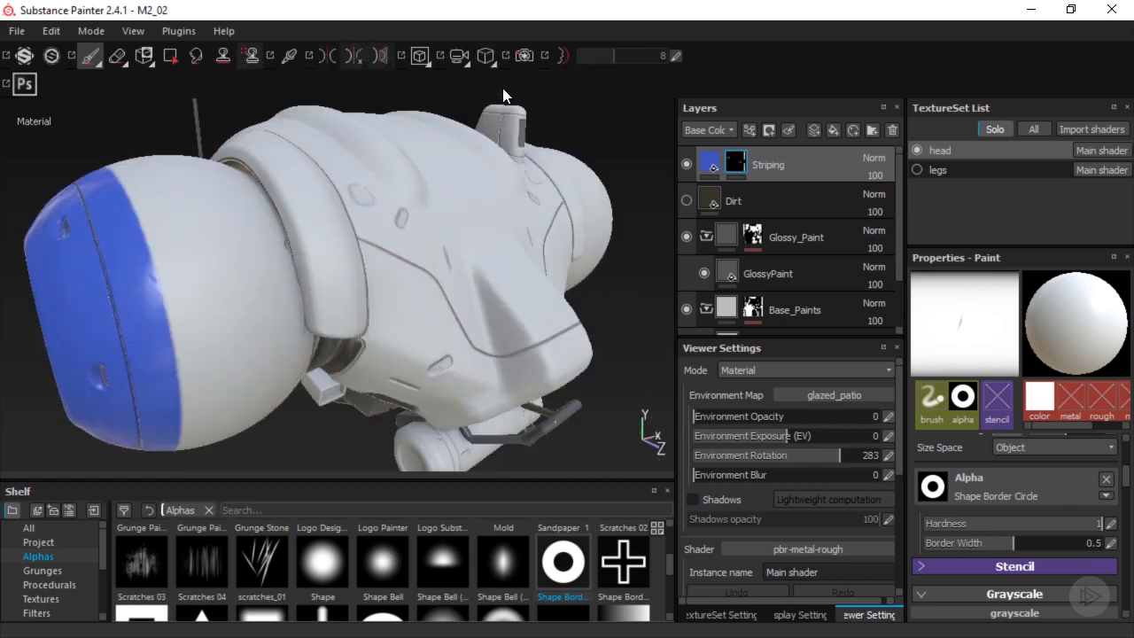
Set the brush alpha to the soft round Shape and reduce the brush size.
{"action": "left_click", "coordinate": [340, 556]}
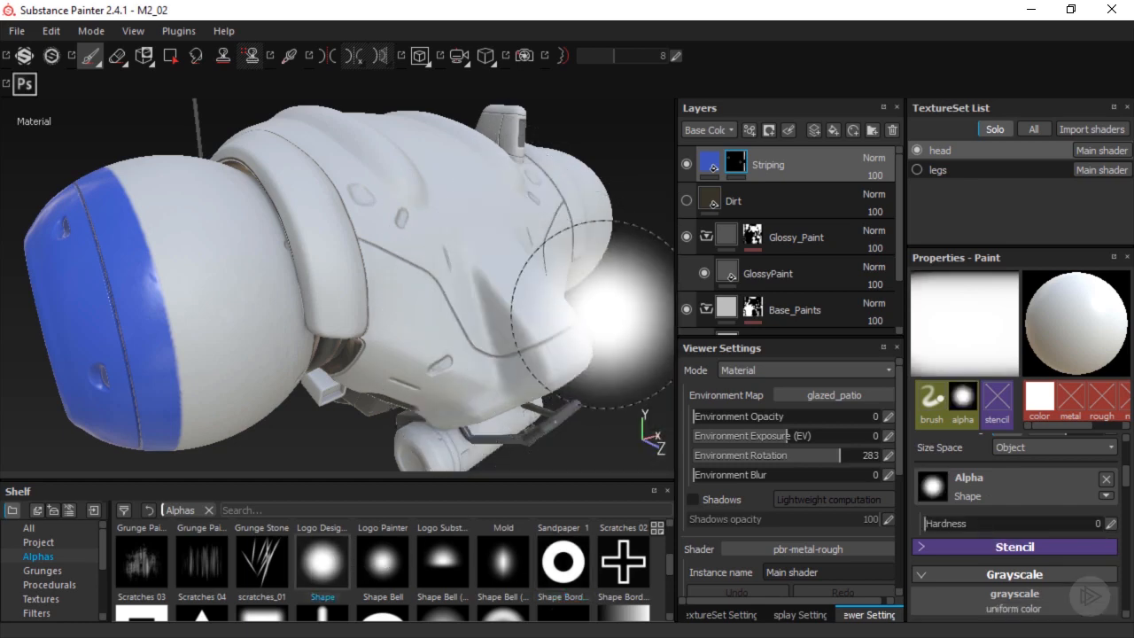
{"action": "scroll", "coordinate": [605, 315], "scroll_direction": "down", "scroll_amount": 2}
{"action": "mouse_move", "coordinate": [558, 306]}
{"action": "left_mouse_down", "text": "alt"}
{"action": "mouse_move", "coordinate": [626, 319]}
{"action": "mouse_move", "coordinate": [566, 278]}
{"action": "mouse_move", "coordinate": [583, 301]}
{"action": "left_mouse_up", "text": "alt"}
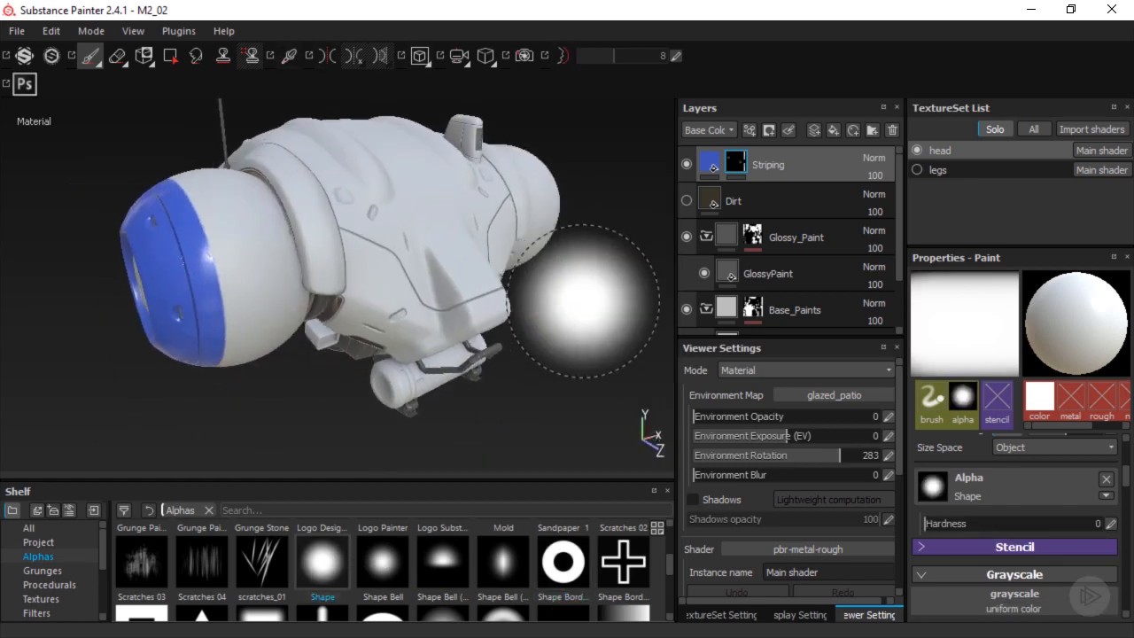
{"action": "right_click_drag", "start_coordinate": [583, 301], "coordinate": [561, 302], "text": "ctrl"}
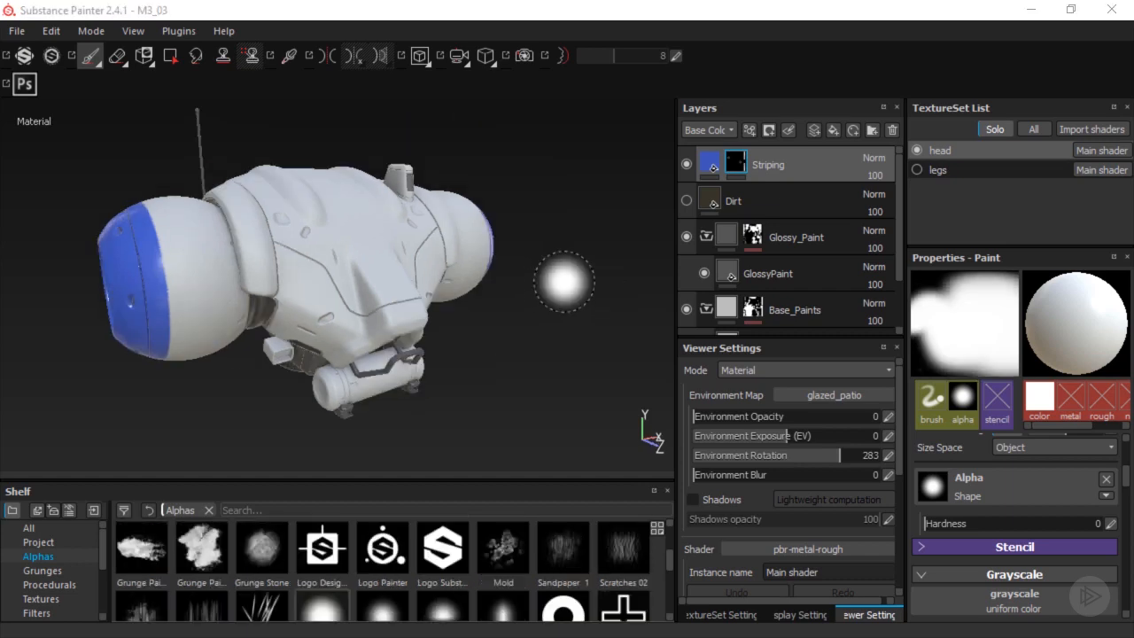
Move the Striping layer into the Base_Paints group, directly above the Paint layer.
{"action": "left_click_drag", "start_coordinate": [713, 154], "coordinate": [716, 305]}
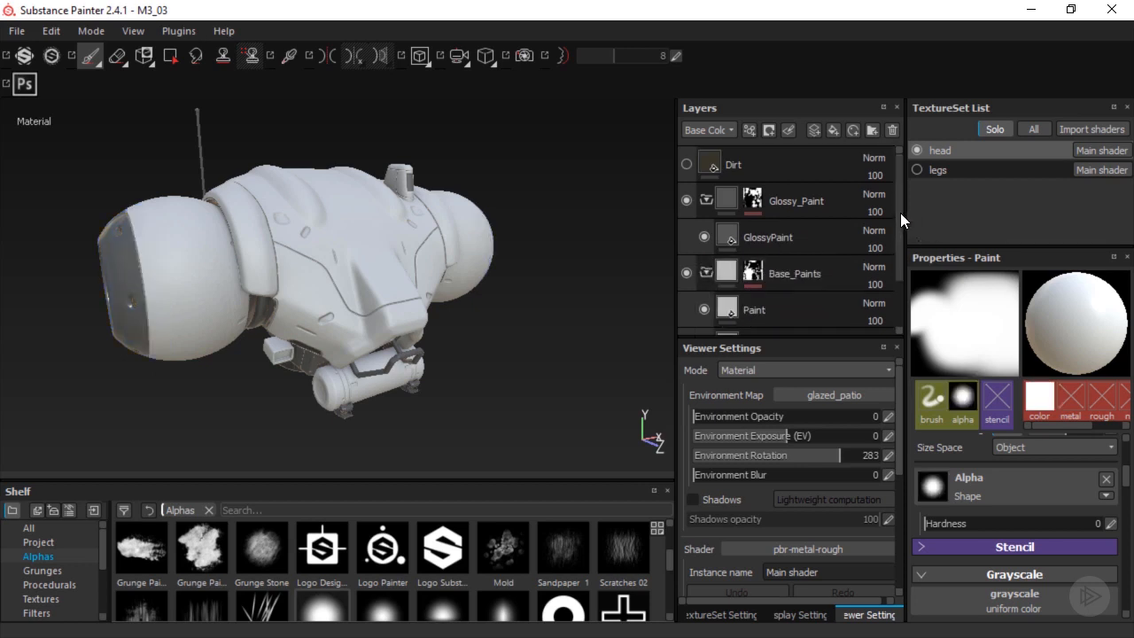
{"action": "left_click_drag", "start_coordinate": [900, 214], "coordinate": [896, 263]}
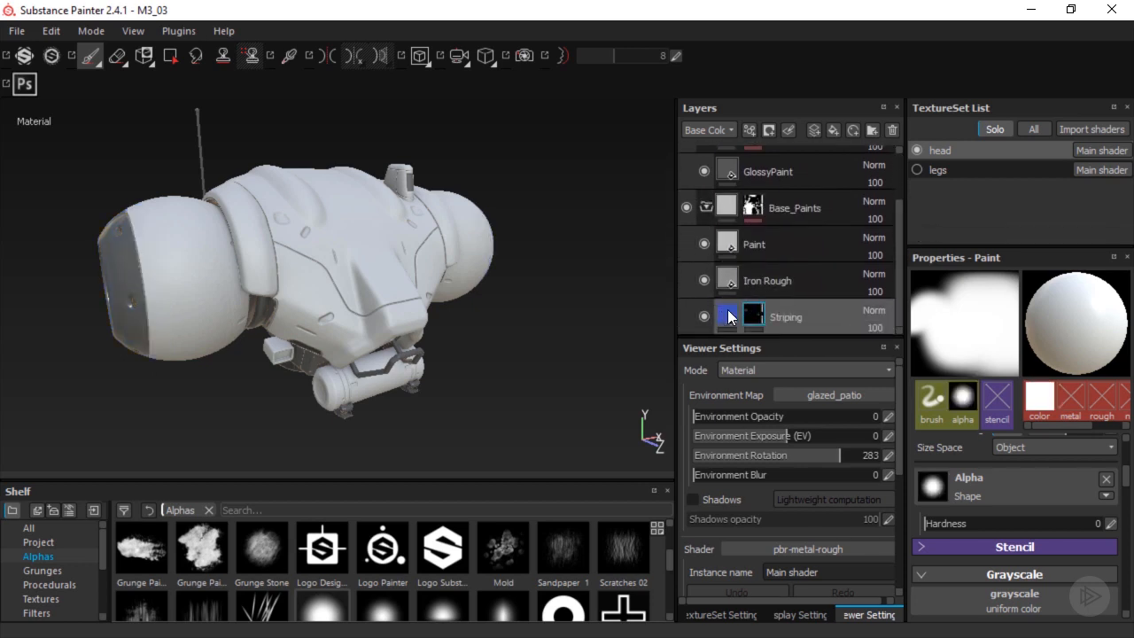
{"action": "left_click_drag", "start_coordinate": [728, 317], "coordinate": [725, 226]}
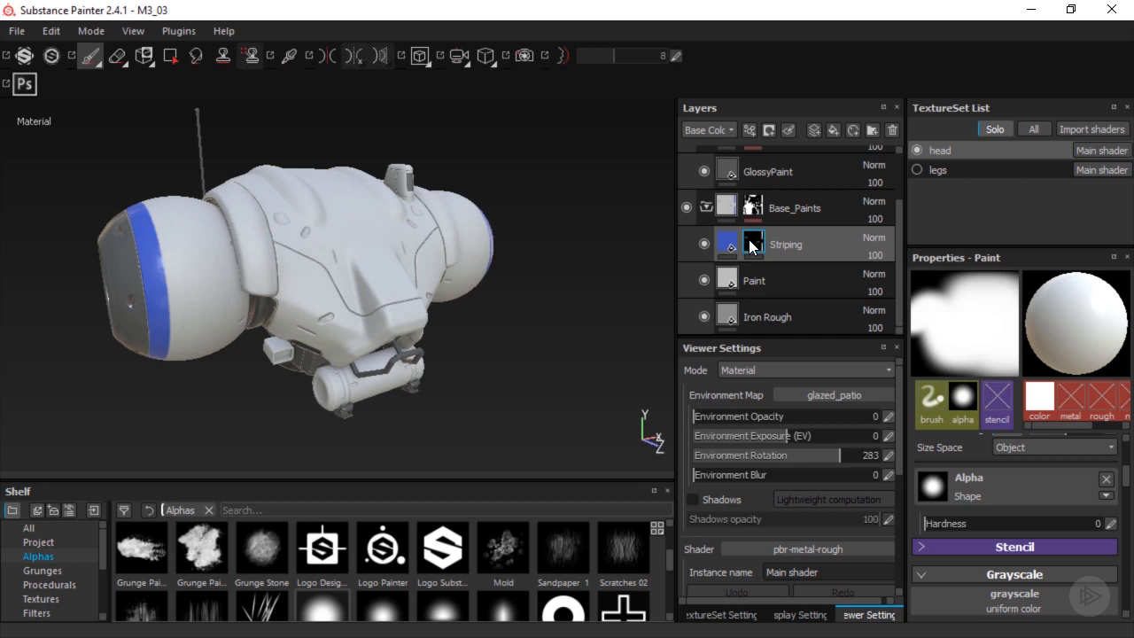
Set the brush alpha to Logo Painter and stamp the logo on the front of the hull in orthographic view.
{"action": "left_click", "coordinate": [391, 560]}
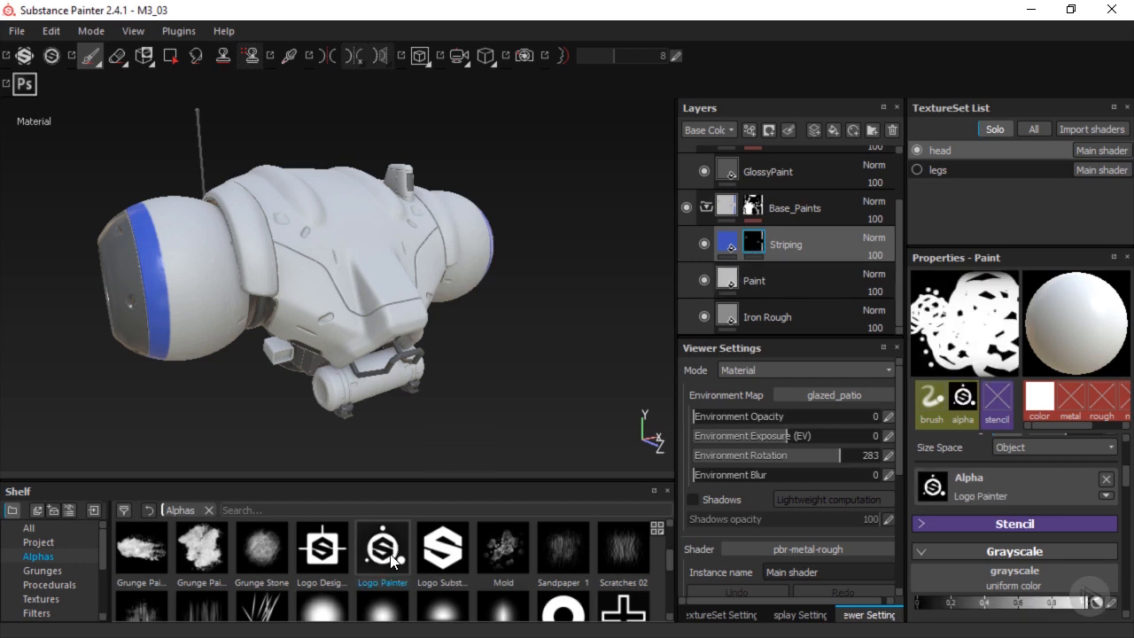
{"action": "left_click_drag", "start_coordinate": [481, 387], "coordinate": [514, 415], "text": "alt"}
{"action": "left_click", "coordinate": [486, 58]}
{"action": "left_click", "coordinate": [501, 100]}
{"action": "right_click_drag", "start_coordinate": [358, 320], "coordinate": [349, 320], "text": "ctrl"}
{"action": "left_click", "coordinate": [359, 320]}
Return to perspective view and orbit around the head to check the stamped logo.
{"action": "left_click", "coordinate": [488, 59]}
{"action": "left_click", "coordinate": [497, 79]}
{"action": "mouse_move", "coordinate": [486, 310]}
{"action": "left_mouse_down", "text": "alt"}
{"action": "mouse_move", "coordinate": [426, 249]}
{"action": "mouse_move", "coordinate": [492, 248]}
{"action": "left_mouse_up", "text": "alt"}
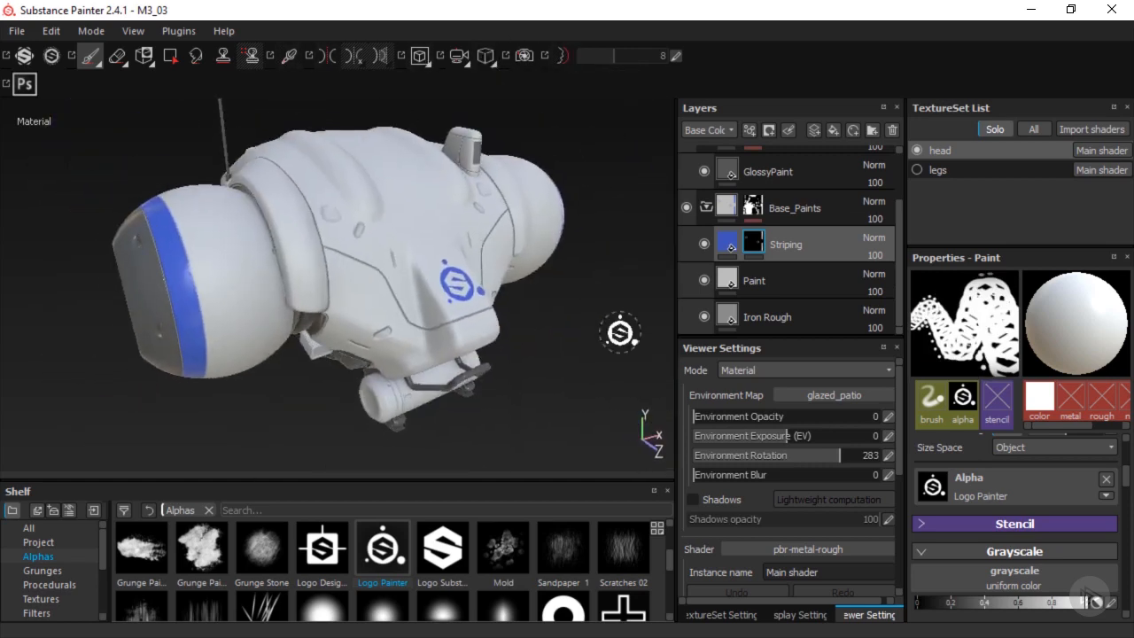